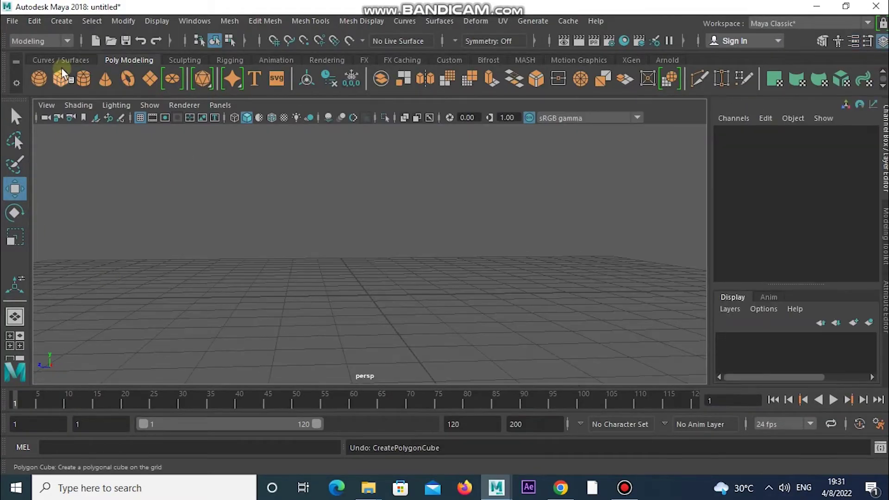
Step: Create a polygon cube above the grid and scale it into a 0.124 × 0.15 × 11.643 beam
{"action": "left_click", "coordinate": [61, 68]}
{"action": "left_click_drag", "start_coordinate": [363, 233], "coordinate": [363, 184]}
{"action": "key", "text": "r"}
{"action": "left_click_drag", "start_coordinate": [303, 248], "coordinate": [297, 252]}
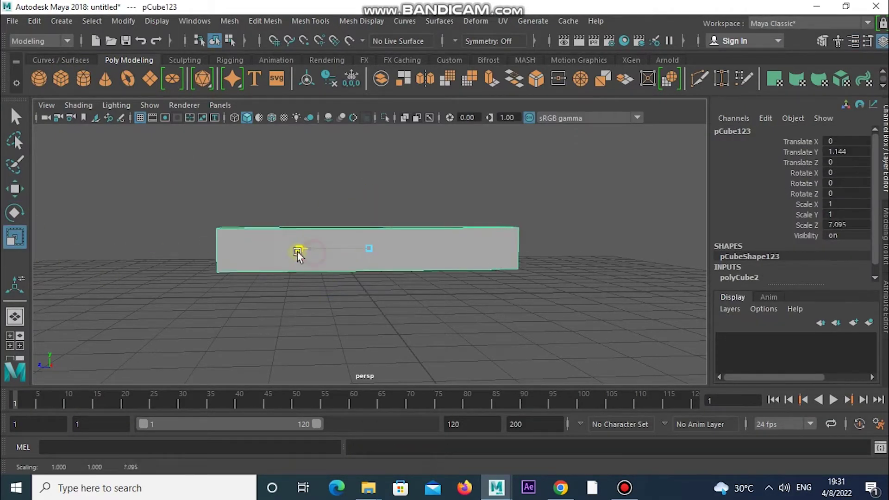
{"action": "left_click_drag", "start_coordinate": [371, 197], "coordinate": [376, 238]}
{"action": "mouse_move", "coordinate": [416, 292]}
{"action": "left_mouse_down", "text": "alt"}
{"action": "mouse_move", "coordinate": [357, 261]}
{"action": "mouse_move", "coordinate": [377, 327]}
{"action": "mouse_move", "coordinate": [387, 296]}
{"action": "mouse_move", "coordinate": [362, 276]}
{"action": "left_mouse_up", "text": "alt"}
{"action": "left_click_drag", "start_coordinate": [362, 276], "coordinate": [447, 261], "text": "alt"}
{"action": "left_click_drag", "start_coordinate": [314, 246], "coordinate": [450, 249]}
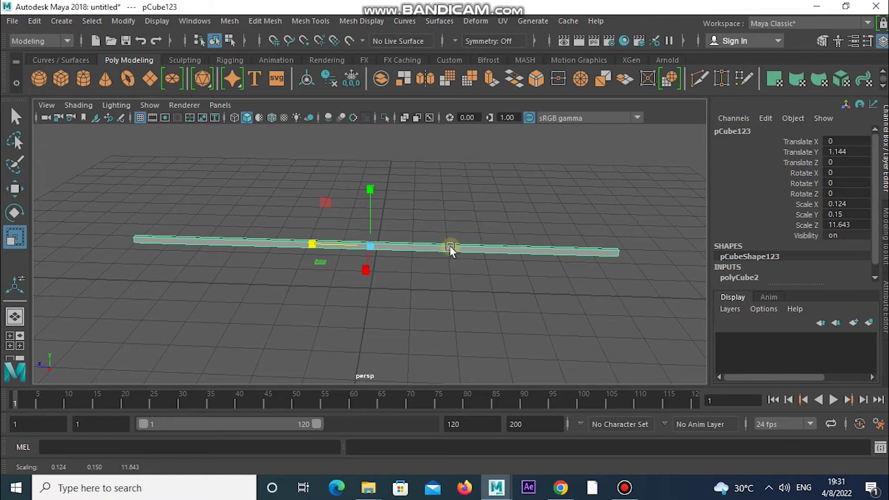
{"action": "left_click", "coordinate": [885, 156]}
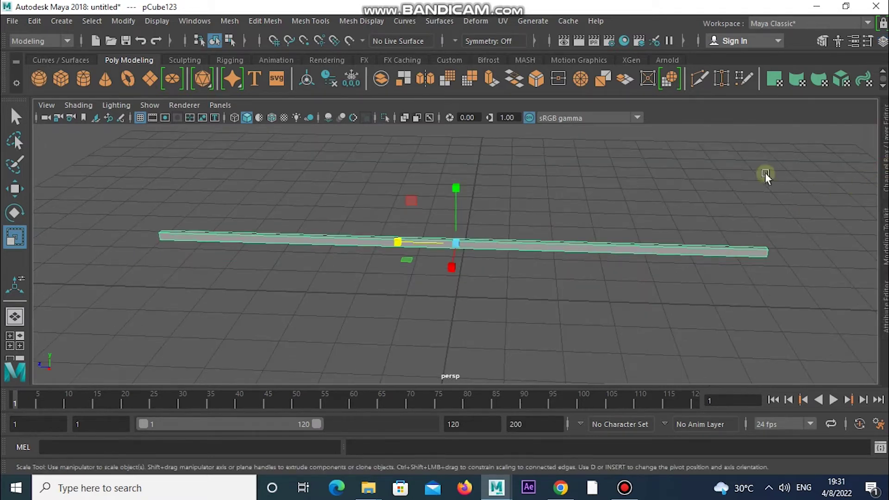
{"action": "key", "text": "w"}
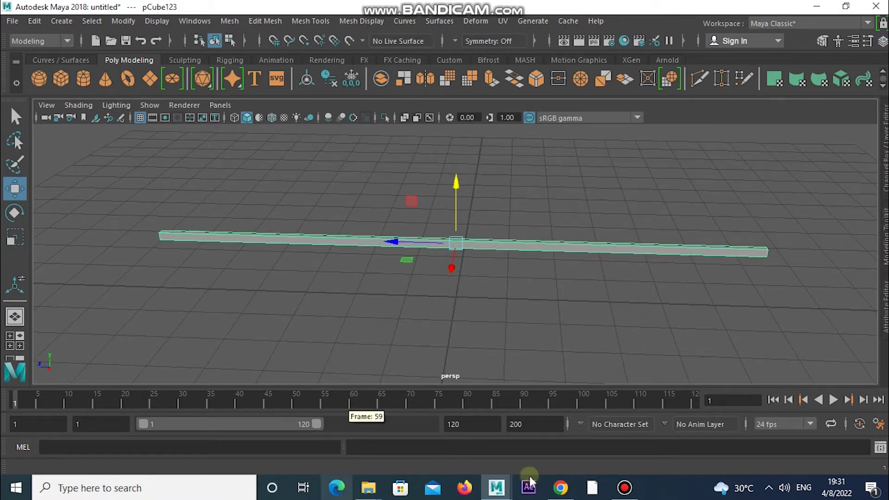
{"action": "left_click", "coordinate": [832, 124]}
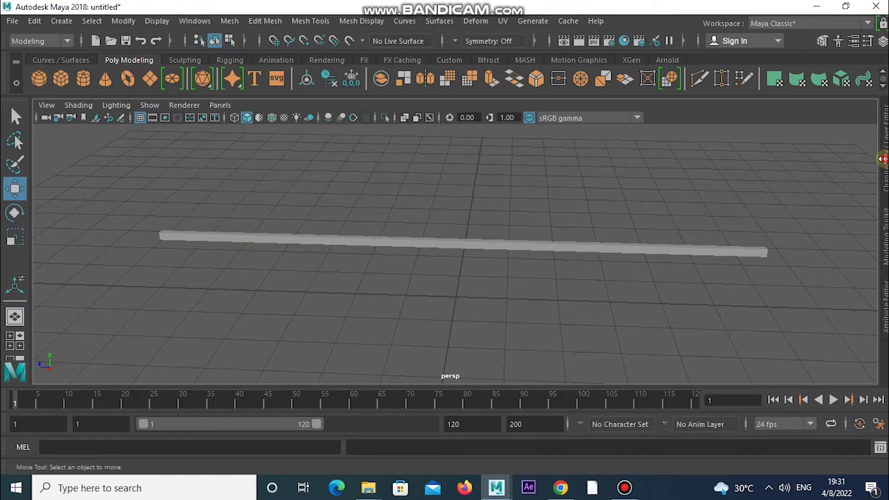
Step: Set the beam's polyCube2 Subdivisions Depth to 9 and raise it slightly on Y
{"action": "left_click", "coordinate": [601, 242]}
{"action": "left_click", "coordinate": [881, 164]}
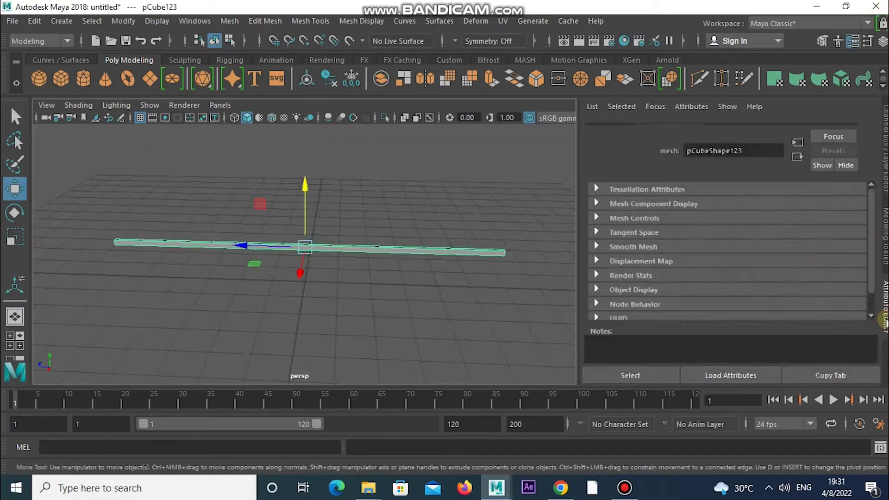
{"action": "left_click", "coordinate": [757, 277]}
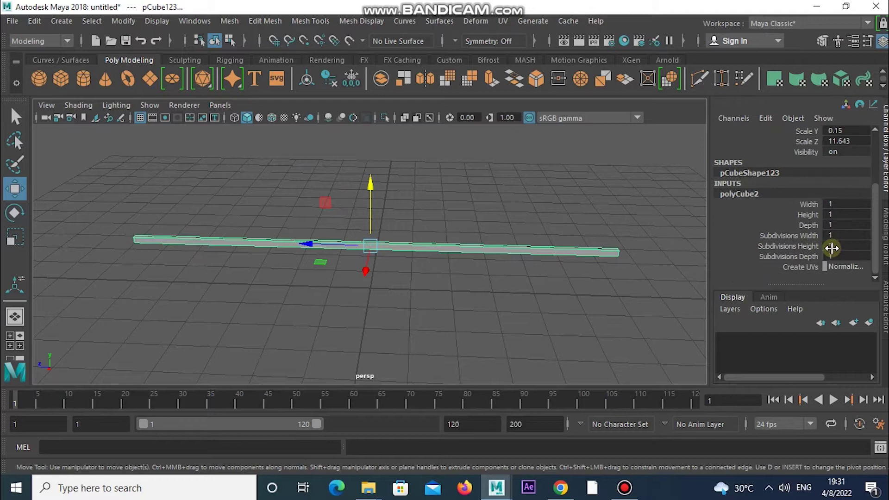
{"action": "left_click_drag", "start_coordinate": [830, 236], "coordinate": [829, 236]}
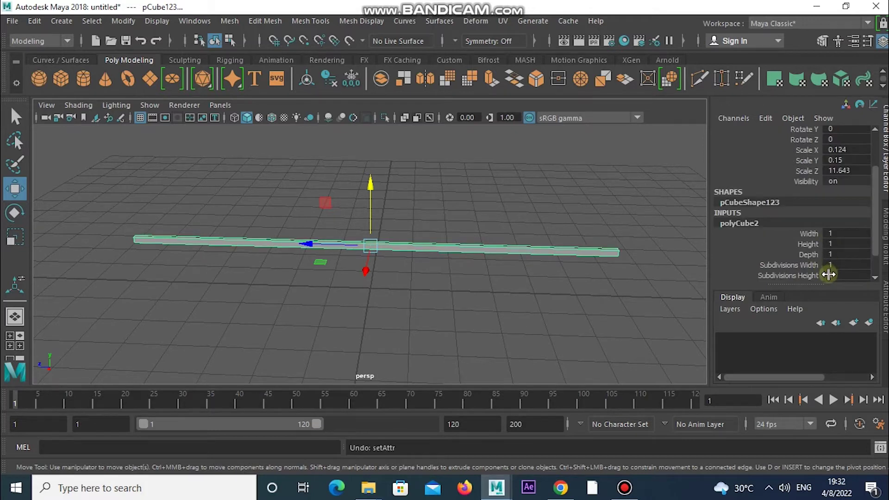
{"action": "scroll", "coordinate": [829, 250], "scroll_direction": "down", "scroll_amount": 2}
{"action": "scroll", "coordinate": [674, 317], "scroll_direction": "up", "scroll_amount": 2}
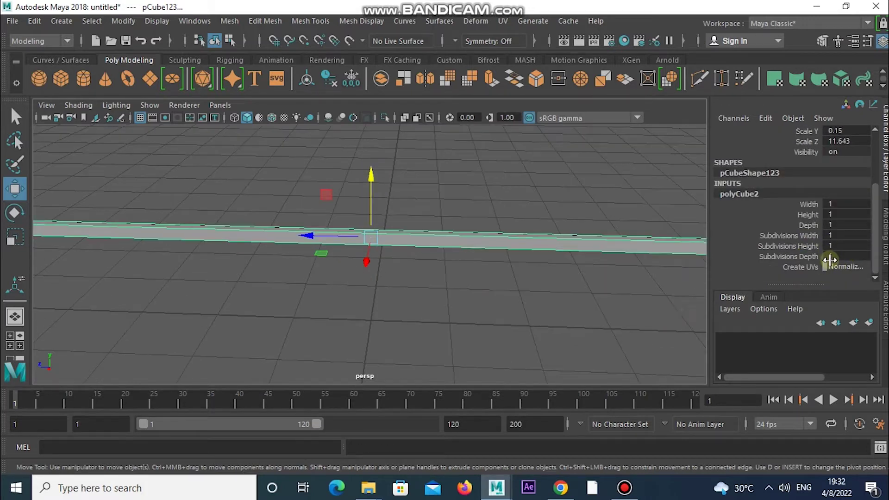
{"action": "left_click_drag", "start_coordinate": [509, 277], "coordinate": [387, 262], "text": "alt"}
{"action": "left_click_drag", "start_coordinate": [371, 199], "coordinate": [367, 175]}
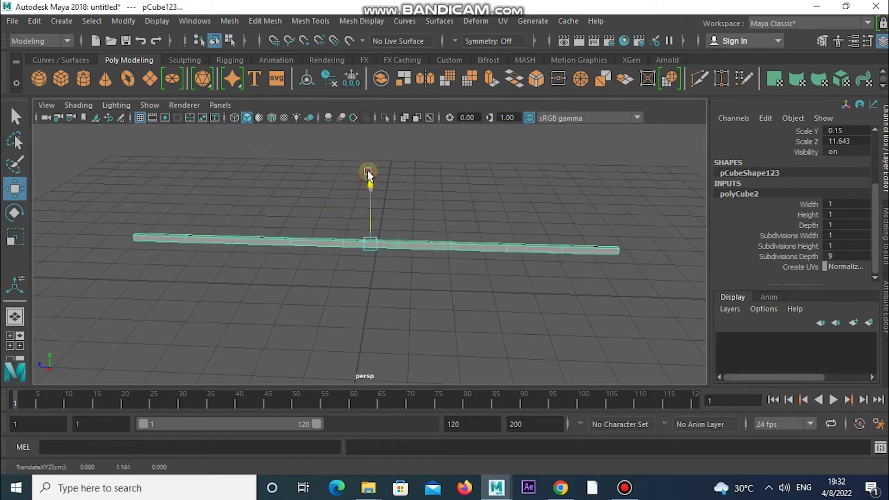
{"action": "mouse_move", "coordinate": [368, 144]}
{"action": "left_mouse_down", "text": "alt"}
{"action": "mouse_move", "coordinate": [376, 179]}
{"action": "mouse_move", "coordinate": [370, 154]}
{"action": "left_mouse_up", "text": "alt"}
Step: Duplicate the beam repeatedly into about eleven evenly spaced beams, roughly 0.33 to 3.19 high
{"action": "key", "text": "ctrl+d"}
{"action": "key", "text": "shift+d"}
{"action": "key", "text": "shift+d"}
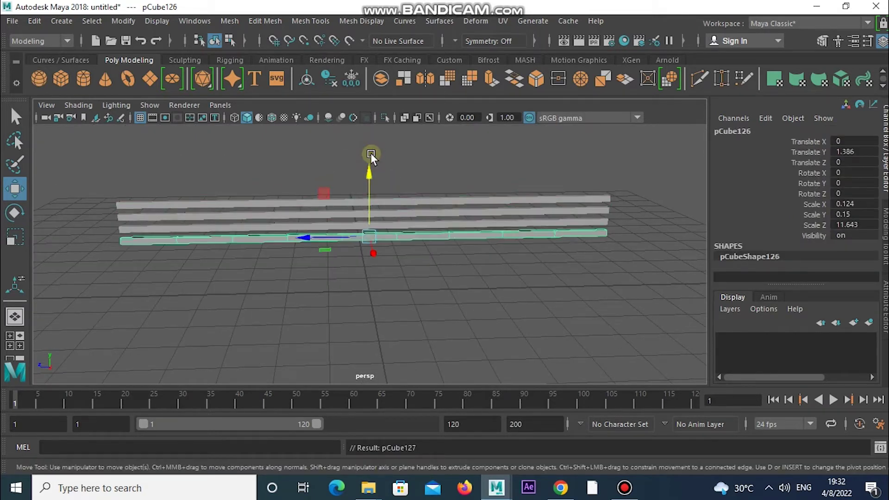
{"action": "key", "text": "shift+d"}
{"action": "key", "text": "shift+d"}
{"action": "key", "text": "shift+d"}
{"action": "key", "text": "shift+d"}
{"action": "mouse_move", "coordinate": [399, 327]}
{"action": "left_mouse_down", "text": "alt"}
{"action": "mouse_move", "coordinate": [323, 193]}
{"action": "mouse_move", "coordinate": [354, 199]}
{"action": "mouse_move", "coordinate": [376, 108]}
{"action": "left_mouse_up", "text": "alt"}
{"action": "left_click", "coordinate": [368, 268]}
{"action": "key", "text": "shift+d"}
{"action": "key", "text": "shift+d"}
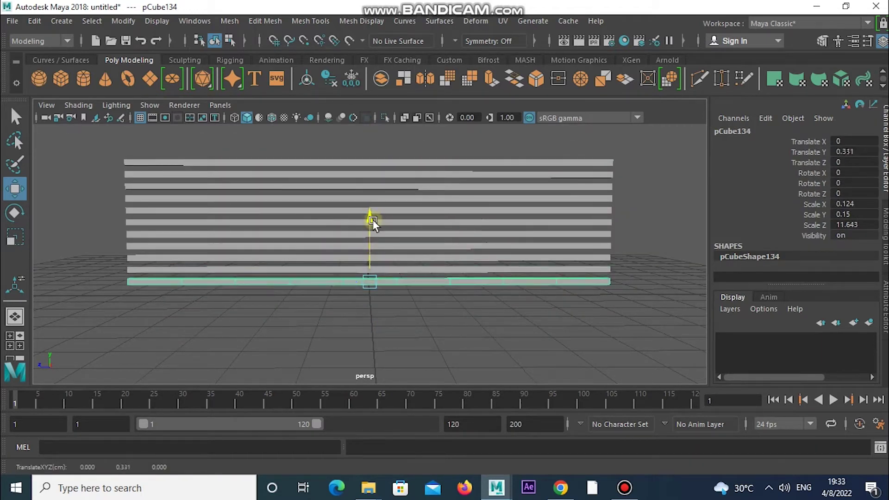
{"action": "left_click", "coordinate": [225, 162]}
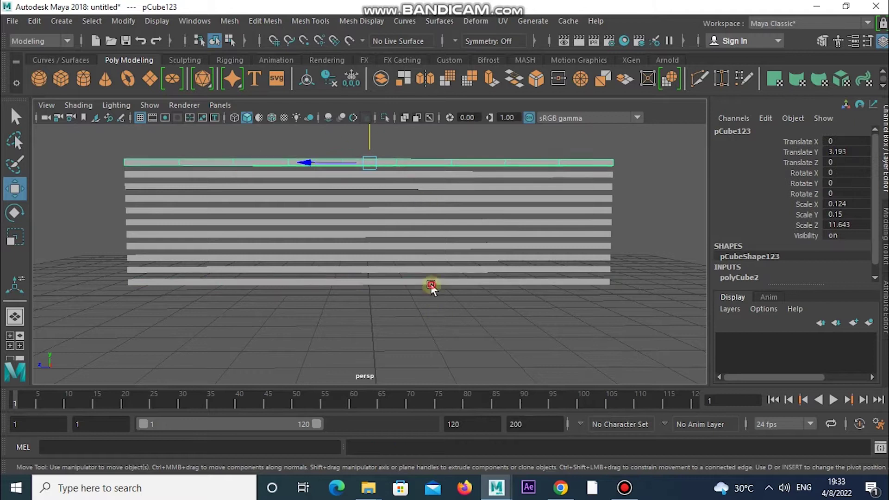
{"action": "left_click", "coordinate": [431, 284]}
{"action": "key", "text": "shift+d"}
Step: Select all the stacked beams and combine them into one slat panel
{"action": "left_click_drag", "start_coordinate": [215, 313], "coordinate": [236, 155]}
{"action": "right_click_drag", "start_coordinate": [235, 155], "coordinate": [249, 64], "text": "shift"}
{"action": "key", "text": "e"}
{"action": "left_click_drag", "start_coordinate": [298, 205], "coordinate": [343, 281]}
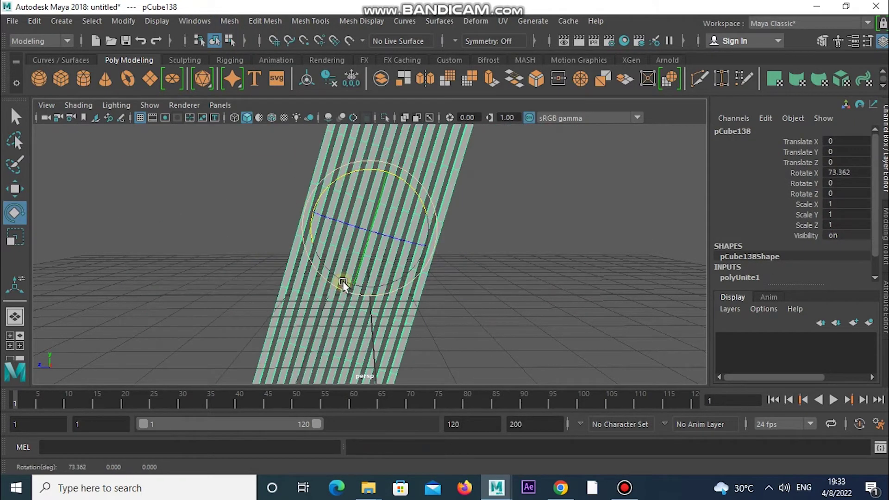
{"action": "key", "text": "ctrl+z"}
Step: Duplicate the panel, rotate the copy 90° on X, shrink its depth and place it at the wall's left end
{"action": "key", "text": "ctrl+d"}
{"action": "left_click_drag", "start_coordinate": [354, 179], "coordinate": [398, 263]}
{"action": "type", "text": "90"}
{"action": "key", "text": "Return"}
{"action": "key", "text": "r"}
{"action": "mouse_move", "coordinate": [370, 297]}
{"action": "left_mouse_down"}
{"action": "mouse_move", "coordinate": [372, 245]}
{"action": "mouse_move", "coordinate": [393, 313]}
{"action": "mouse_move", "coordinate": [362, 292]}
{"action": "mouse_move", "coordinate": [507, 277]}
{"action": "left_mouse_up"}
{"action": "key", "text": "w"}
{"action": "mouse_move", "coordinate": [308, 228]}
{"action": "left_mouse_down"}
{"action": "mouse_move", "coordinate": [131, 228]}
{"action": "mouse_move", "coordinate": [366, 287]}
{"action": "mouse_move", "coordinate": [322, 292]}
{"action": "left_mouse_up"}
Step: Add more vertical slat copies spaced along the wall, undoing an accidental mesh separation
{"action": "key", "text": "ctrl+d"}
{"action": "left_click_drag", "start_coordinate": [116, 231], "coordinate": [273, 229]}
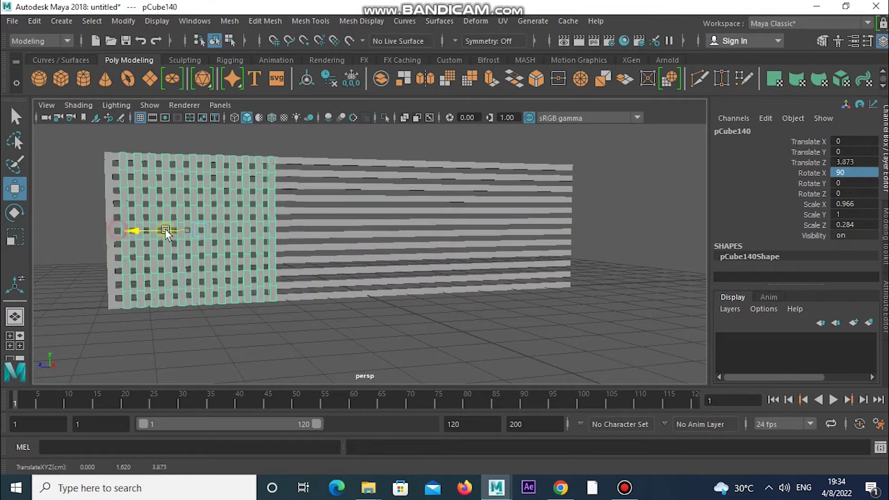
{"action": "left_click_drag", "start_coordinate": [439, 285], "coordinate": [335, 279], "text": "alt"}
{"action": "left_click_drag", "start_coordinate": [266, 224], "coordinate": [549, 228]}
{"action": "key", "text": "ctrl+d"}
{"action": "left_click", "coordinate": [229, 21]}
{"action": "left_click", "coordinate": [255, 80]}
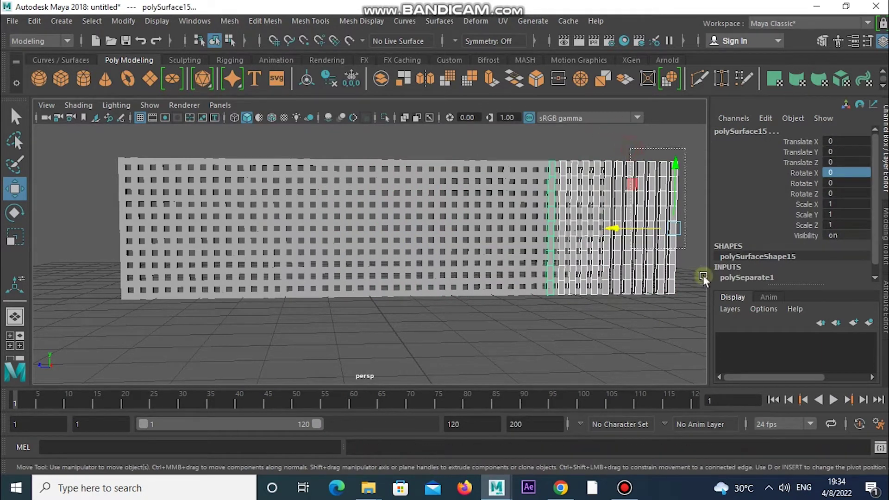
{"action": "key", "text": "ctrl+z"}
{"action": "key", "text": "ctrl+z"}
{"action": "key", "text": "ctrl+z"}
{"action": "key", "text": "ctrl+z"}
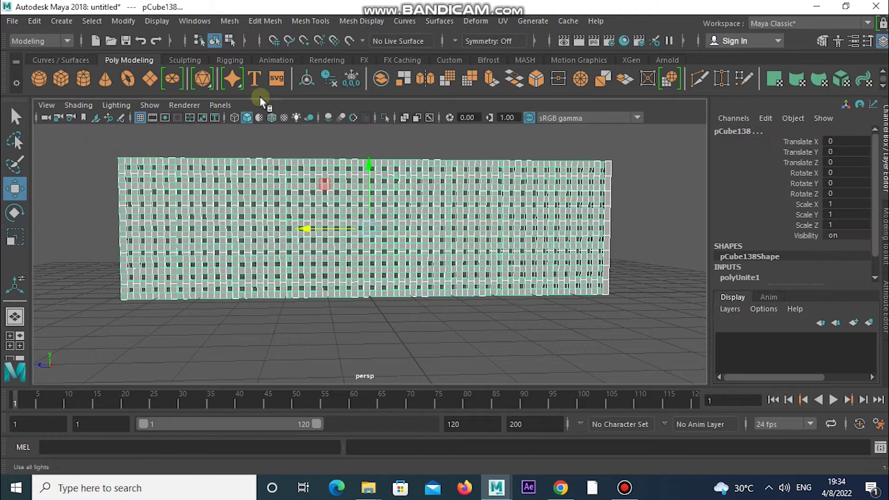
Step: Combine the wall pieces into one mesh and add a Bend deformer
{"action": "left_click", "coordinate": [233, 27]}
{"action": "left_click", "coordinate": [256, 63]}
{"action": "left_click", "coordinate": [475, 21]}
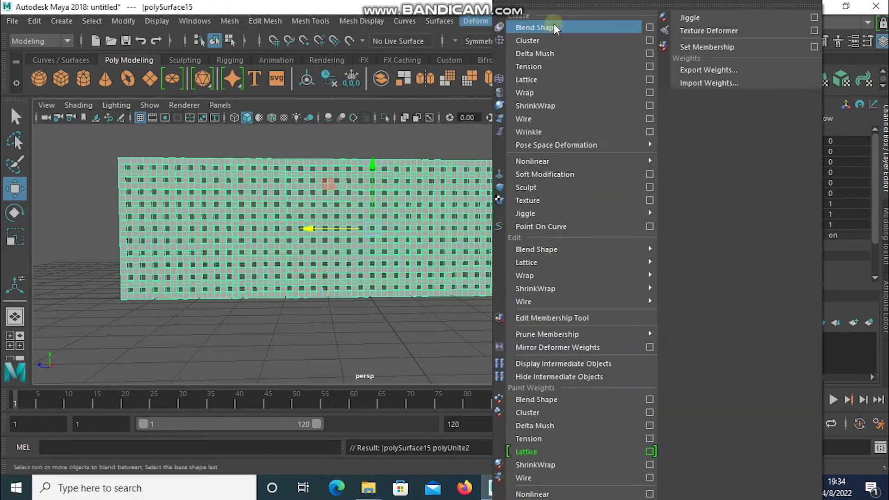
{"action": "left_click", "coordinate": [673, 173]}
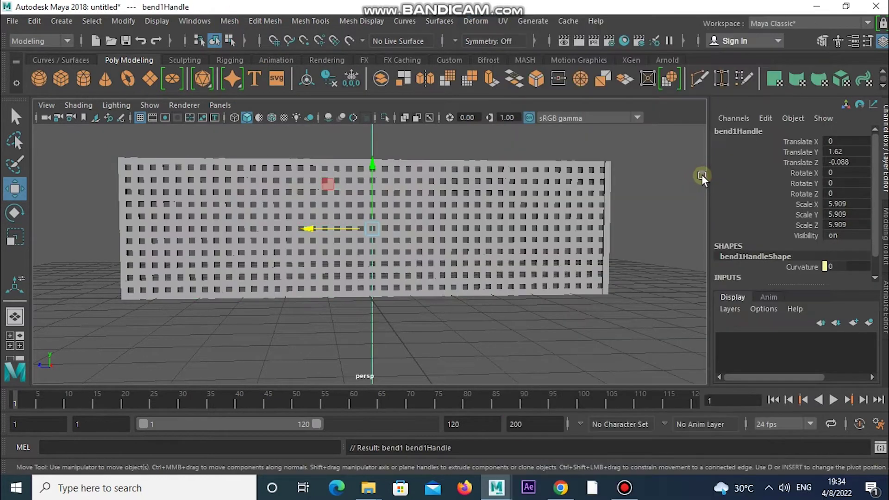
Step: Set the bend handle's Rotate Z to 90 so it lies across the panel
{"action": "key", "text": "ctrl+a"}
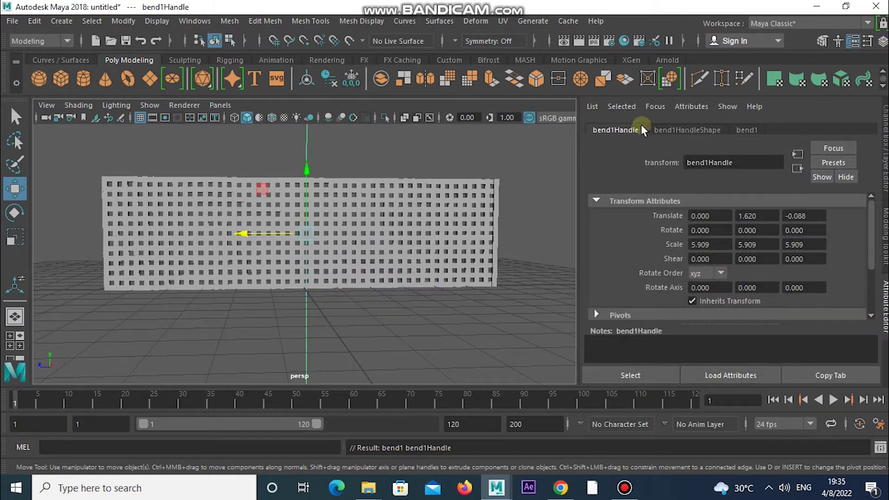
{"action": "type", "text": "90"}
{"action": "key", "text": "Return"}
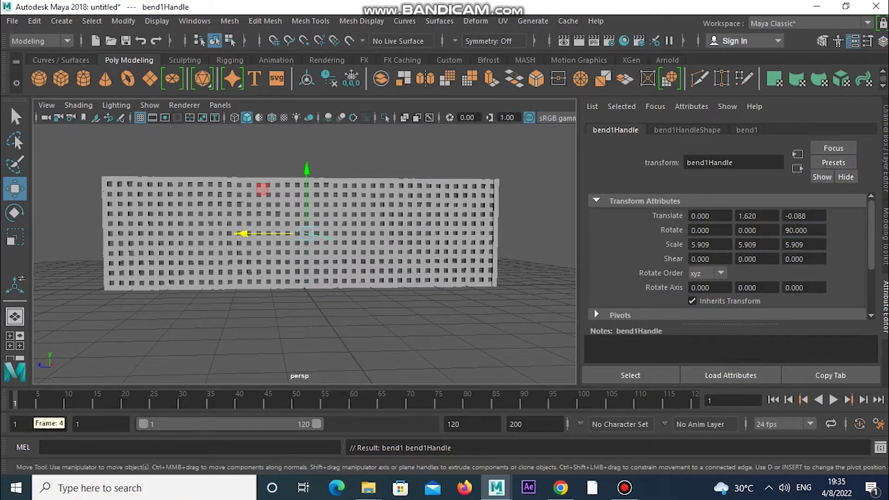
{"action": "left_click_drag", "start_coordinate": [359, 313], "coordinate": [686, 230], "text": "alt"}
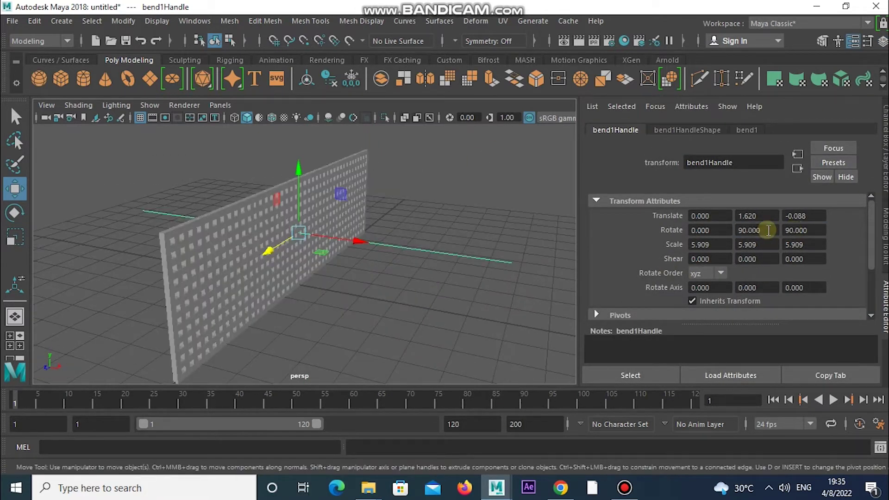
{"action": "key", "text": "e"}
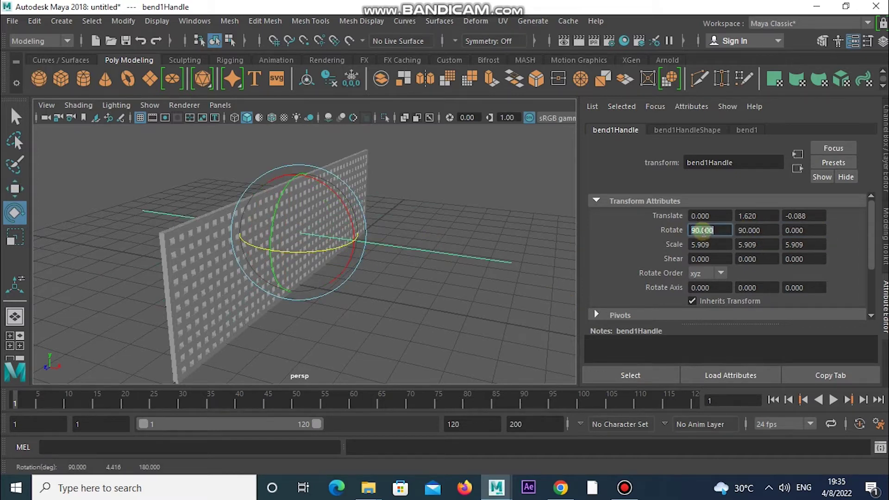
Step: Set bend1 Curvature to 180 and rotate the bend so the basket stands upright
{"action": "left_click_drag", "start_coordinate": [287, 270], "coordinate": [453, 268], "text": "alt"}
{"action": "left_click", "coordinate": [743, 131]}
{"action": "left_click_drag", "start_coordinate": [805, 217], "coordinate": [857, 215]}
{"action": "left_click_drag", "start_coordinate": [442, 246], "coordinate": [439, 291], "text": "alt"}
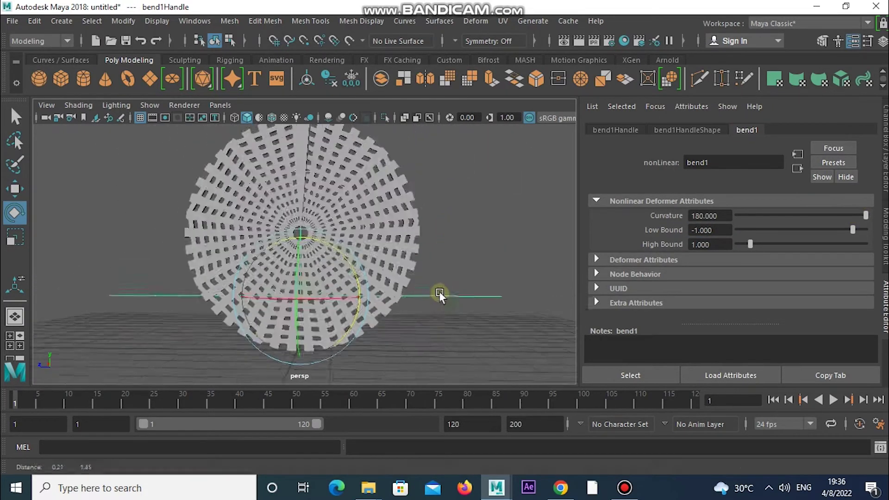
{"action": "mouse_move", "coordinate": [278, 334]}
{"action": "left_mouse_down", "text": "alt"}
{"action": "mouse_move", "coordinate": [309, 313]}
{"action": "mouse_move", "coordinate": [302, 233]}
{"action": "mouse_move", "coordinate": [444, 358]}
{"action": "mouse_move", "coordinate": [299, 218]}
{"action": "mouse_move", "coordinate": [326, 291]}
{"action": "left_mouse_up", "text": "alt"}
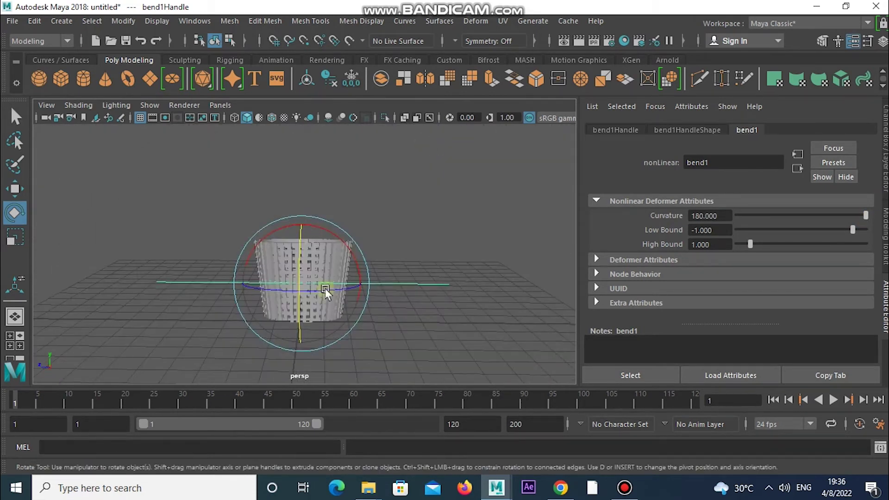
{"action": "mouse_move", "coordinate": [193, 134]}
{"action": "left_mouse_down", "text": "alt"}
{"action": "mouse_move", "coordinate": [457, 228]}
{"action": "mouse_move", "coordinate": [287, 222]}
{"action": "mouse_move", "coordinate": [387, 282]}
{"action": "mouse_move", "coordinate": [361, 269]}
{"action": "left_mouse_up", "text": "alt"}
{"action": "left_click", "coordinate": [64, 25]}
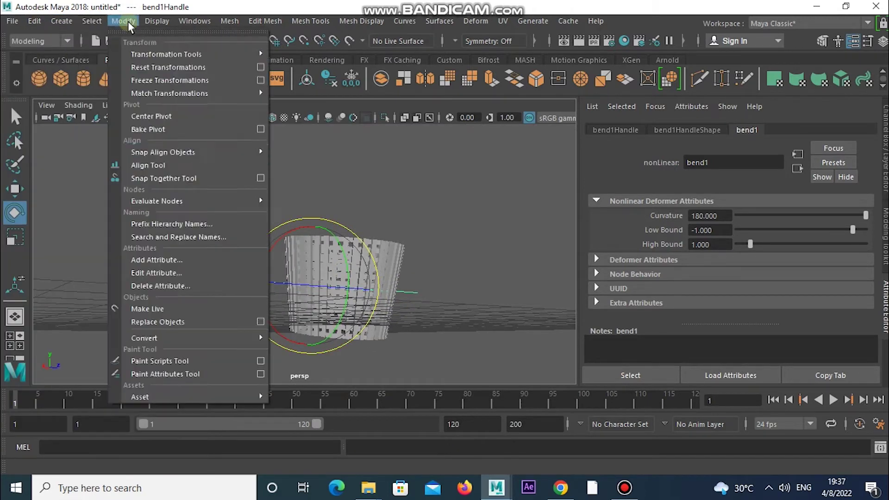
Step: Center the pivot on the bent basket and tilt the cylinder to the left
{"action": "left_click", "coordinate": [177, 115]}
{"action": "mouse_move", "coordinate": [419, 262]}
{"action": "left_mouse_down", "text": "alt"}
{"action": "mouse_move", "coordinate": [368, 223]}
{"action": "mouse_move", "coordinate": [144, 144]}
{"action": "left_mouse_up", "text": "alt"}
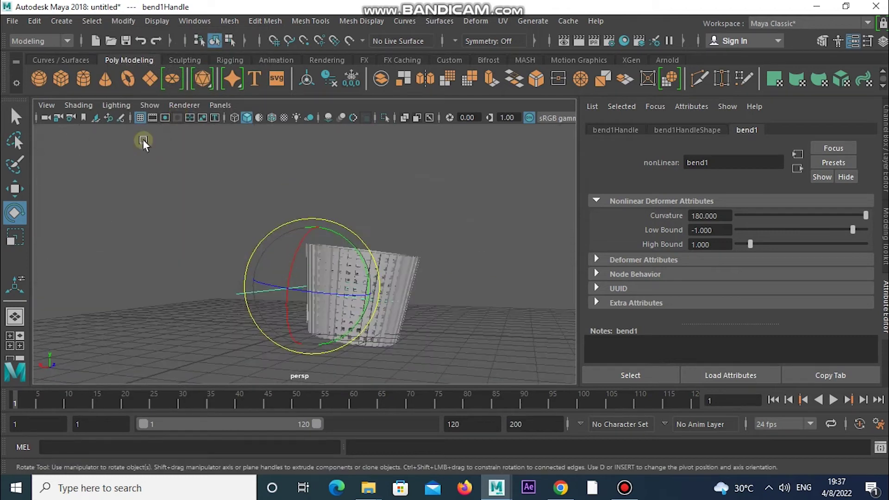
{"action": "left_click", "coordinate": [36, 21]}
{"action": "left_click", "coordinate": [423, 270]}
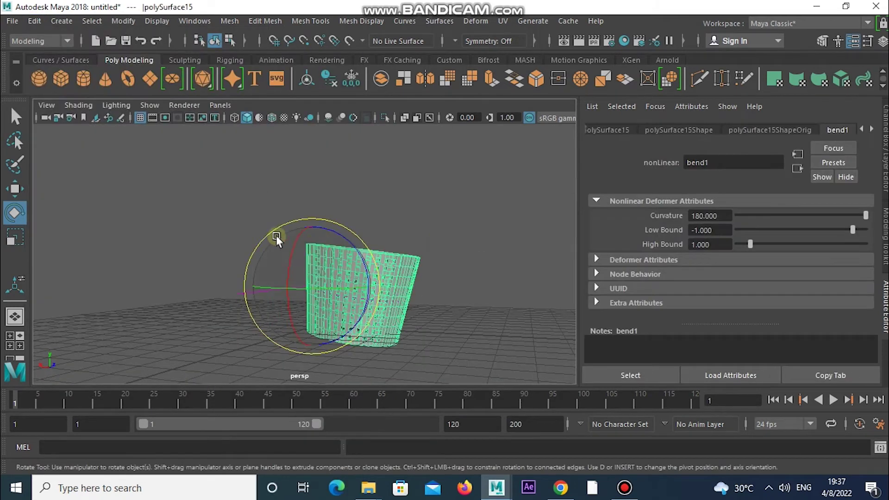
{"action": "mouse_move", "coordinate": [323, 232]}
{"action": "left_mouse_down"}
{"action": "mouse_move", "coordinate": [422, 302]}
{"action": "mouse_move", "coordinate": [192, 252]}
{"action": "mouse_move", "coordinate": [339, 290]}
{"action": "mouse_move", "coordinate": [376, 271]}
{"action": "mouse_move", "coordinate": [302, 271]}
{"action": "mouse_move", "coordinate": [311, 278]}
{"action": "left_mouse_up"}
{"action": "key", "text": "r"}
Step: Delete the cylinder's history to remove the bend deformer, viewing the cup side-on
{"action": "left_click", "coordinate": [62, 21]}
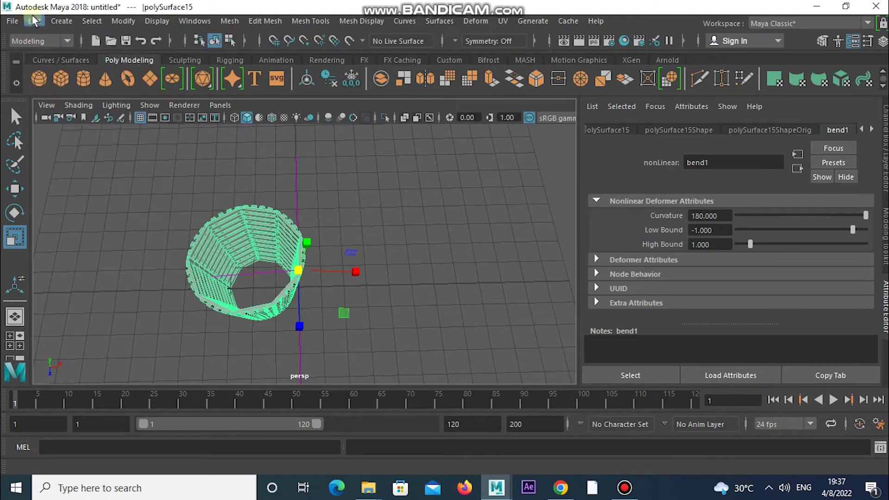
{"action": "left_click", "coordinate": [34, 21]}
{"action": "left_click", "coordinate": [278, 241]}
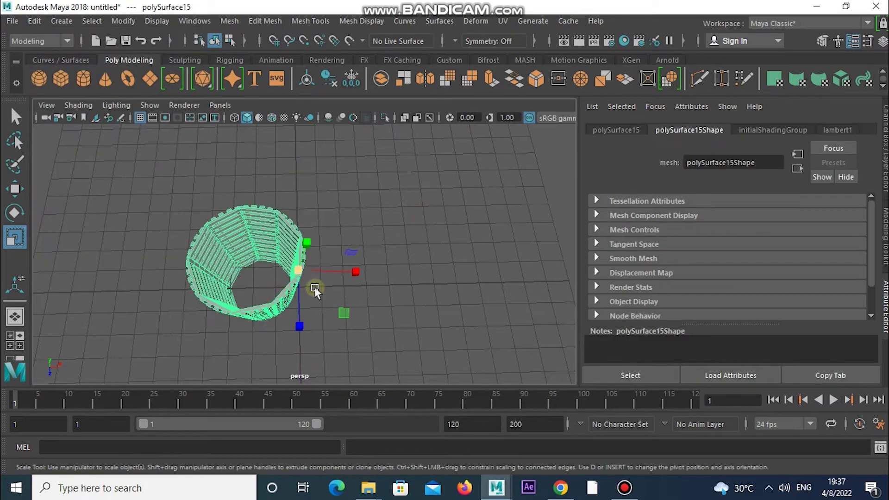
{"action": "key", "text": "e"}
{"action": "mouse_move", "coordinate": [265, 252]}
{"action": "left_mouse_down", "text": "alt"}
{"action": "mouse_move", "coordinate": [353, 205]}
{"action": "mouse_move", "coordinate": [329, 243]}
{"action": "mouse_move", "coordinate": [453, 264]}
{"action": "mouse_move", "coordinate": [180, 273]}
{"action": "left_mouse_up", "text": "alt"}
Step: Add a Flare deformer (flare1) to the perforated cup
{"action": "left_click", "coordinate": [476, 21]}
{"action": "left_click", "coordinate": [676, 174]}
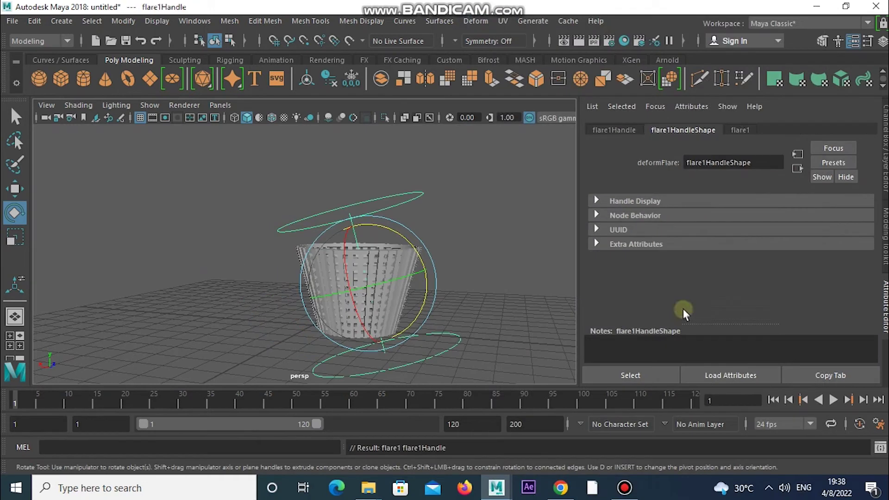
{"action": "left_click", "coordinate": [614, 130]}
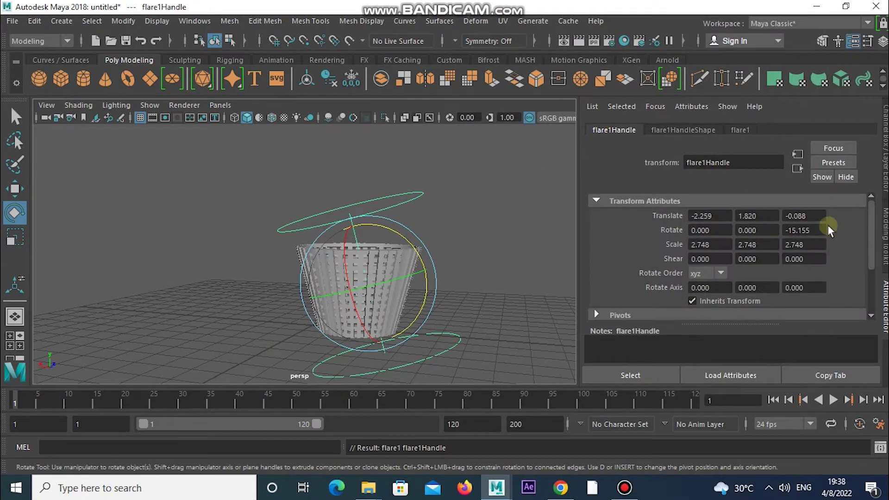
{"action": "mouse_move", "coordinate": [444, 210]}
{"action": "left_mouse_down", "text": "alt"}
{"action": "mouse_move", "coordinate": [453, 294]}
{"action": "mouse_move", "coordinate": [361, 234]}
{"action": "left_mouse_up", "text": "alt"}
{"action": "left_click", "coordinate": [739, 129]}
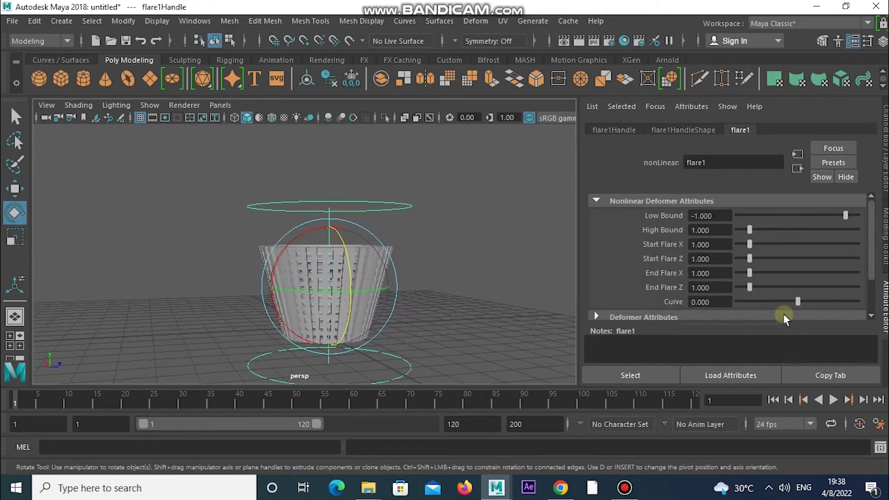
Step: Adjust flare1 to End Flare Z 1.374, Curve 0.132 and High Bound 4.066
{"action": "left_click_drag", "start_coordinate": [754, 230], "coordinate": [754, 230]}
{"action": "left_click_drag", "start_coordinate": [750, 288], "coordinate": [749, 273]}
{"action": "left_click_drag", "start_coordinate": [797, 301], "coordinate": [801, 301]}
{"action": "left_click_drag", "start_coordinate": [460, 260], "coordinate": [463, 287], "text": "alt"}
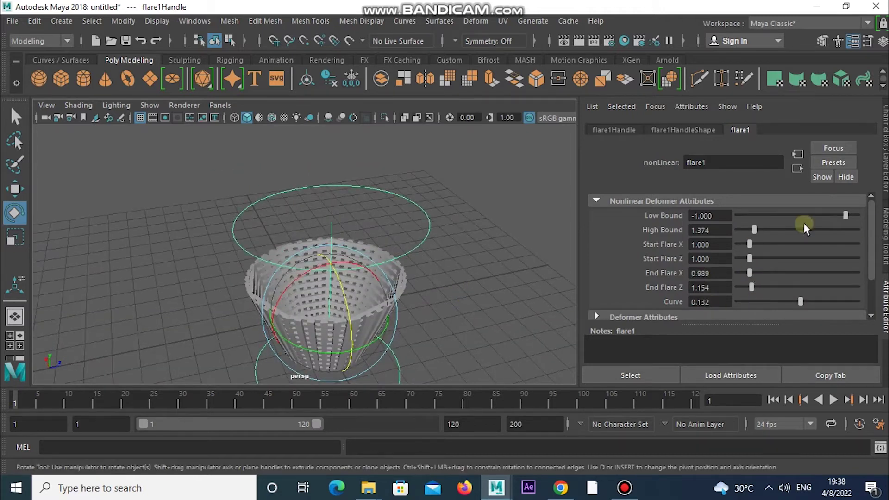
{"action": "left_click_drag", "start_coordinate": [751, 288], "coordinate": [755, 288]}
{"action": "left_click_drag", "start_coordinate": [754, 230], "coordinate": [786, 230]}
{"action": "mouse_move", "coordinate": [343, 250]}
{"action": "left_mouse_down", "text": "alt"}
{"action": "mouse_move", "coordinate": [415, 214]}
{"action": "mouse_move", "coordinate": [439, 218]}
{"action": "left_mouse_up", "text": "alt"}
Step: Set flare1 Low Bound 0 and High Bound 7.473, widening the top in X
{"action": "mouse_move", "coordinate": [842, 215]}
{"action": "left_mouse_down"}
{"action": "mouse_move", "coordinate": [868, 225]}
{"action": "mouse_move", "coordinate": [827, 230]}
{"action": "left_mouse_up"}
{"action": "left_click_drag", "start_coordinate": [439, 240], "coordinate": [486, 277], "text": "alt"}
{"action": "left_click", "coordinate": [750, 258]}
{"action": "left_click_drag", "start_coordinate": [761, 273], "coordinate": [767, 276]}
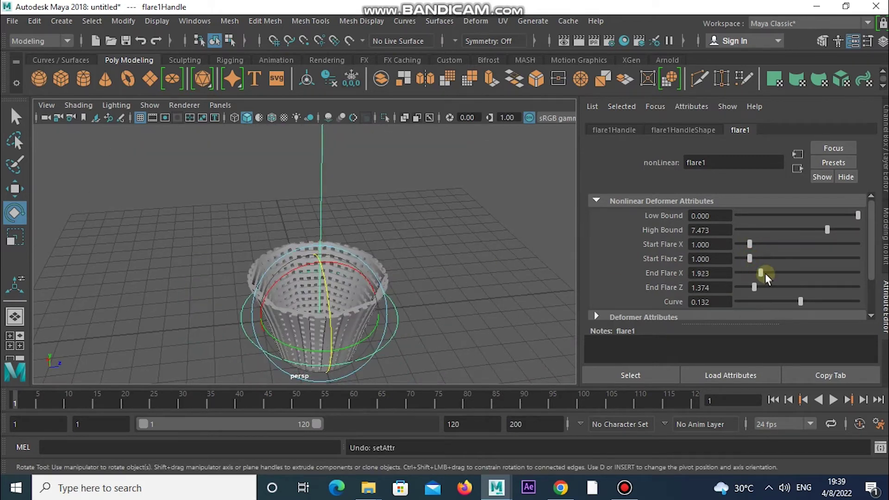
{"action": "mouse_move", "coordinate": [473, 291]}
{"action": "left_mouse_down", "text": "alt"}
{"action": "mouse_move", "coordinate": [397, 244]}
{"action": "mouse_move", "coordinate": [311, 313]}
{"action": "mouse_move", "coordinate": [253, 266]}
{"action": "left_mouse_up", "text": "alt"}
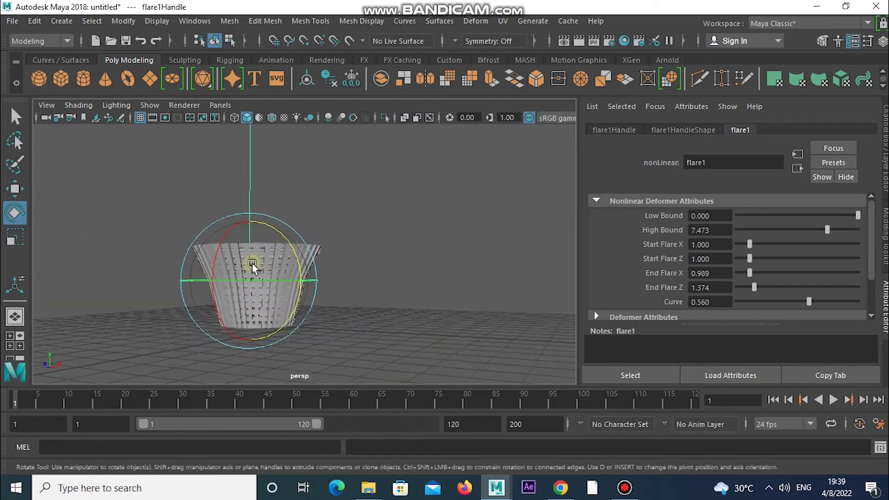
{"action": "key", "text": "r"}
{"action": "mouse_move", "coordinate": [371, 289]}
{"action": "left_mouse_down", "text": "alt"}
{"action": "mouse_move", "coordinate": [291, 333]}
{"action": "mouse_move", "coordinate": [248, 314]}
{"action": "mouse_move", "coordinate": [185, 347]}
{"action": "mouse_move", "coordinate": [425, 325]}
{"action": "left_mouse_up", "text": "alt"}
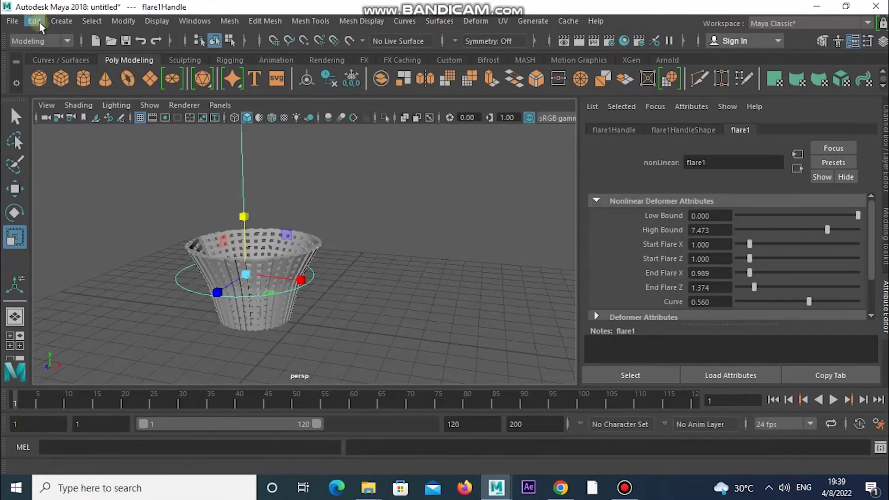
Step: Undo the flare deletion to restore flare1 on the basket
{"action": "left_click", "coordinate": [239, 194]}
{"action": "key", "text": "ctrl+z"}
{"action": "left_click", "coordinate": [35, 21]}
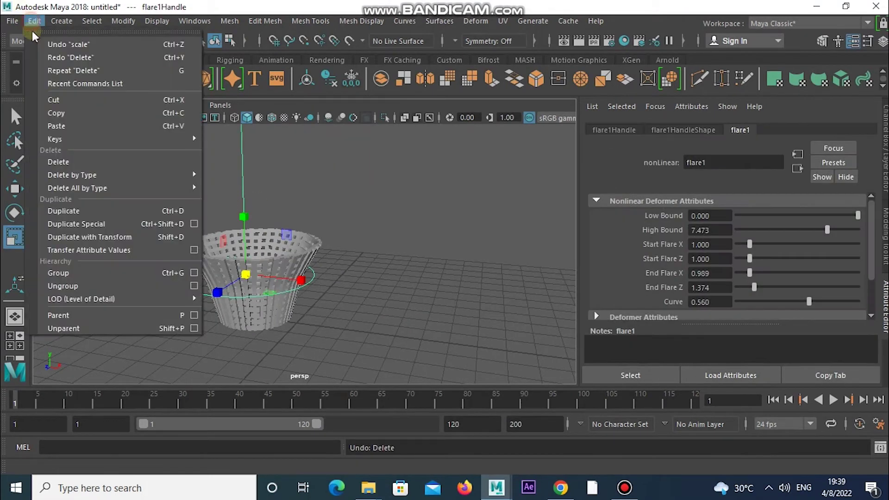
{"action": "left_click", "coordinate": [27, 163]}
{"action": "key", "text": "ctrl+z"}
{"action": "left_click", "coordinate": [35, 20]}
{"action": "left_click", "coordinate": [28, 40]}
Step: Set flare1 Curve to -0.890 and raise the flare handle to reshape the basket
{"action": "left_click_drag", "start_coordinate": [791, 302], "coordinate": [779, 302]}
{"action": "left_click_drag", "start_coordinate": [478, 240], "coordinate": [450, 255], "text": "alt"}
{"action": "key", "text": "w"}
{"action": "mouse_move", "coordinate": [254, 208]}
{"action": "left_mouse_down"}
{"action": "mouse_move", "coordinate": [266, 184]}
{"action": "mouse_move", "coordinate": [265, 258]}
{"action": "left_mouse_up"}
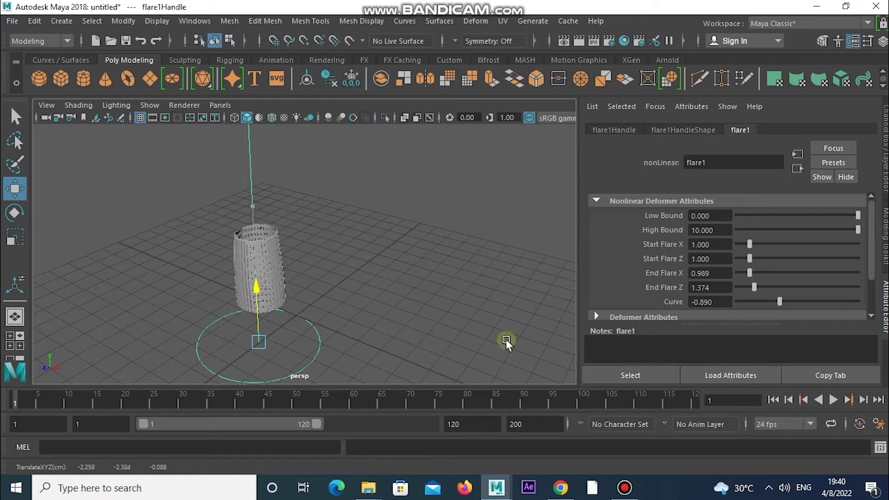
Step: Try Start Flare X and curve adjustments, undoing unwanted changes, toward a rounded bulge
{"action": "mouse_move", "coordinate": [407, 249]}
{"action": "left_mouse_down", "text": "alt"}
{"action": "mouse_move", "coordinate": [342, 255]}
{"action": "mouse_move", "coordinate": [379, 335]}
{"action": "mouse_move", "coordinate": [399, 234]}
{"action": "left_mouse_up", "text": "alt"}
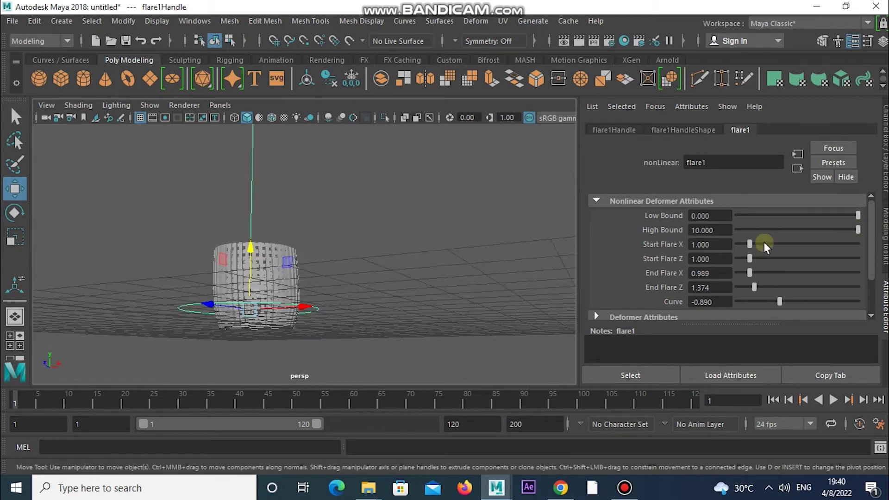
{"action": "mouse_move", "coordinate": [259, 149]}
{"action": "left_mouse_down", "text": "alt"}
{"action": "mouse_move", "coordinate": [294, 163]}
{"action": "mouse_move", "coordinate": [345, 224]}
{"action": "left_mouse_up", "text": "alt"}
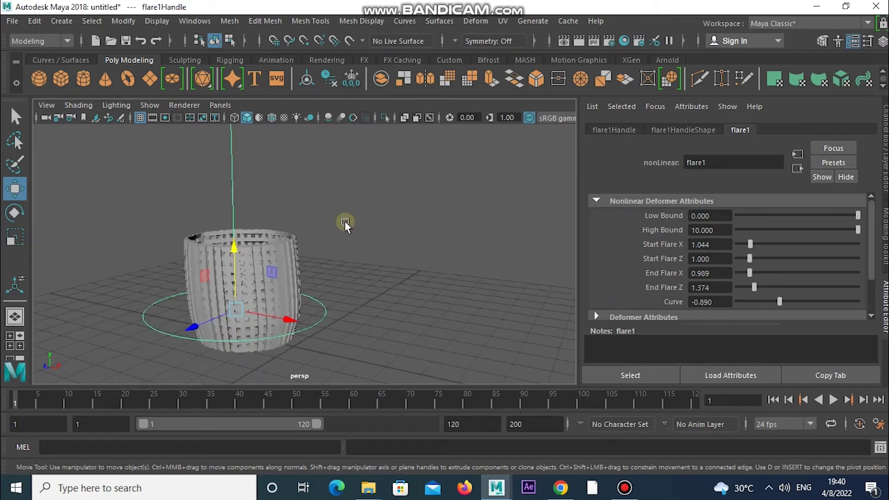
{"action": "scroll", "coordinate": [346, 224], "scroll_direction": "up", "scroll_amount": 2}
{"action": "left_click_drag", "start_coordinate": [750, 244], "coordinate": [754, 248]}
{"action": "key", "text": "ctrl+z"}
{"action": "mouse_move", "coordinate": [857, 230]}
{"action": "left_mouse_down"}
{"action": "mouse_move", "coordinate": [803, 232]}
{"action": "mouse_move", "coordinate": [874, 246]}
{"action": "mouse_move", "coordinate": [816, 215]}
{"action": "left_mouse_up"}
{"action": "key", "text": "ctrl+z"}
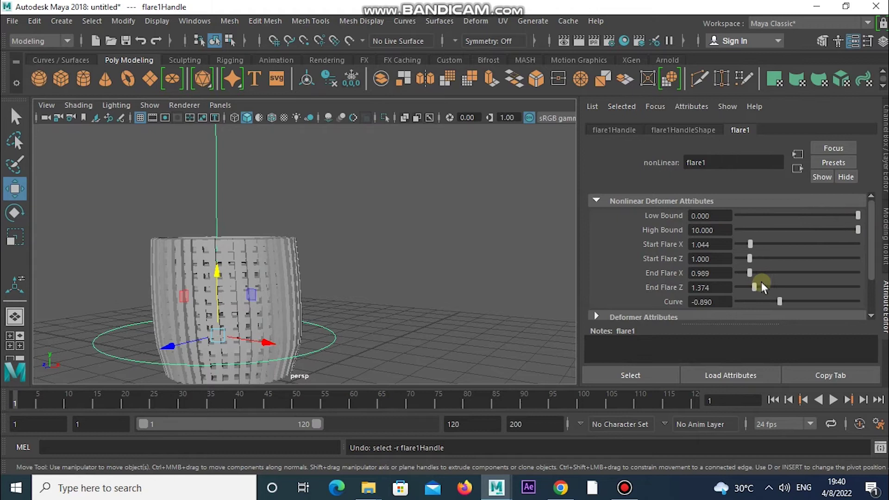
{"action": "left_click_drag", "start_coordinate": [780, 301], "coordinate": [804, 302]}
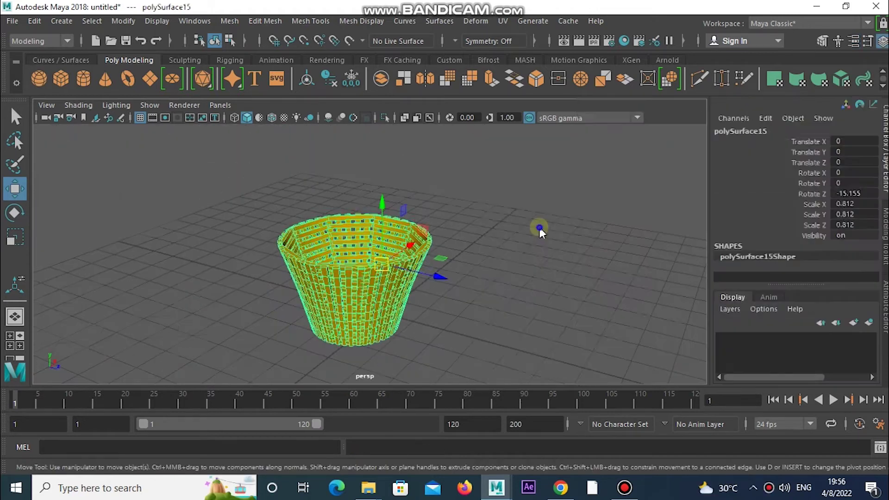
{"action": "right_click_drag", "start_coordinate": [536, 228], "coordinate": [535, 457]}
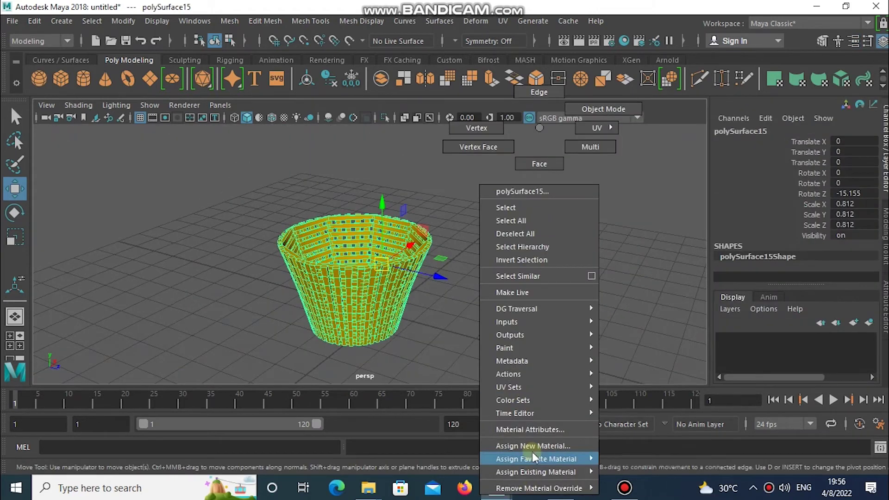
{"action": "left_click", "coordinate": [533, 445]}
{"action": "left_click", "coordinate": [463, 242]}
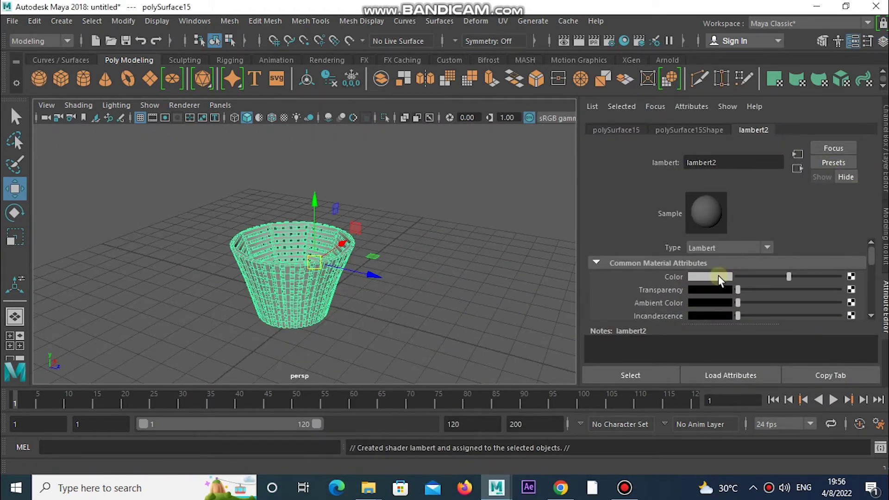
{"action": "left_click", "coordinate": [718, 277]}
{"action": "left_click", "coordinate": [362, 243]}
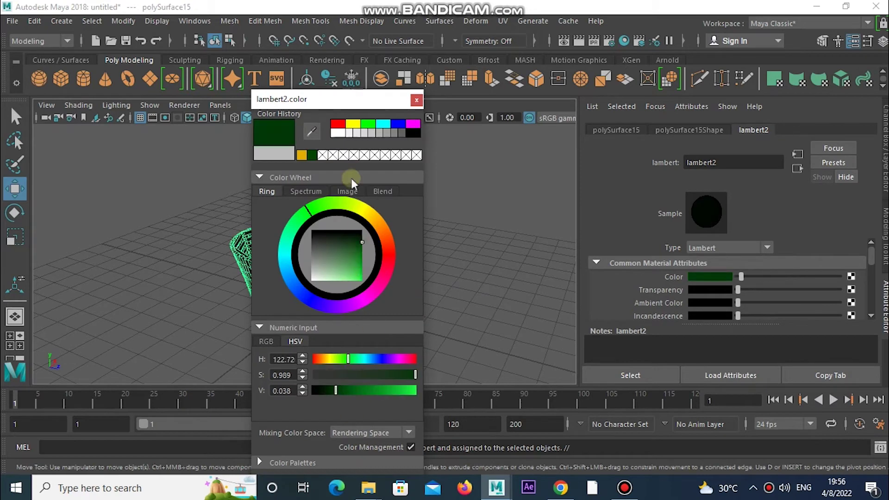
{"action": "left_click", "coordinate": [366, 410]}
{"action": "left_click", "coordinate": [459, 268]}
{"action": "mouse_move", "coordinate": [458, 268]}
{"action": "left_mouse_down", "text": "alt"}
{"action": "mouse_move", "coordinate": [426, 348]}
{"action": "mouse_move", "coordinate": [392, 248]}
{"action": "mouse_move", "coordinate": [421, 326]}
{"action": "left_mouse_up", "text": "alt"}
{"action": "left_click_drag", "start_coordinate": [220, 220], "coordinate": [369, 336]}
{"action": "key", "text": "ctrl+z"}
{"action": "key", "text": "ctrl+z"}
{"action": "left_click", "coordinate": [412, 181]}
Step: Combine the basket pieces into one mesh and give it a new dark green Lambert material
{"action": "left_click", "coordinate": [327, 301]}
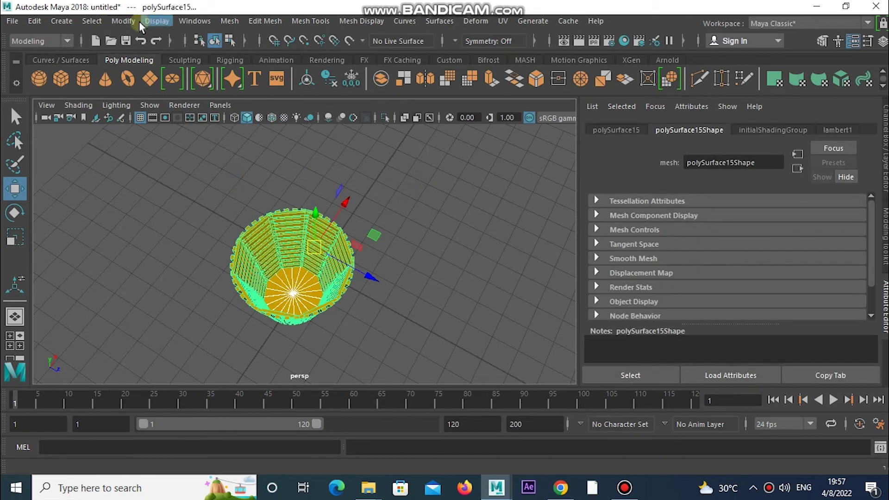
{"action": "left_click", "coordinate": [229, 21]}
{"action": "left_click", "coordinate": [250, 65]}
{"action": "right_click", "coordinate": [470, 259]}
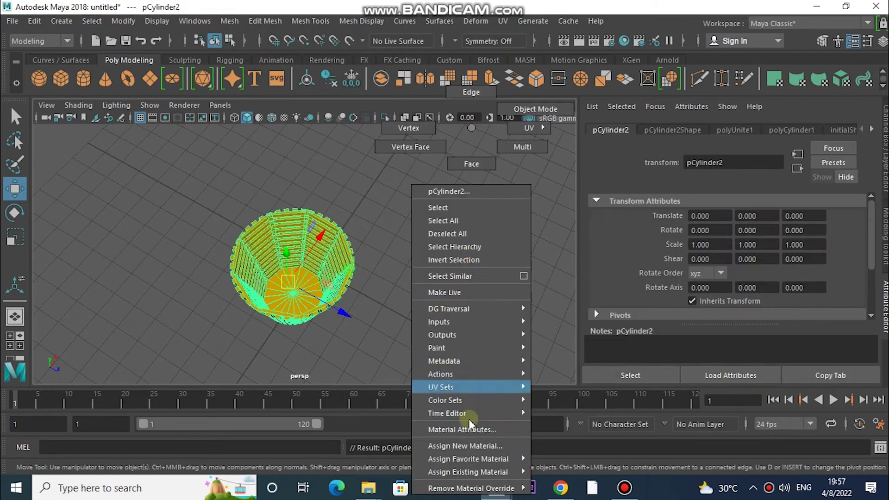
{"action": "left_click", "coordinate": [460, 446]}
{"action": "left_click", "coordinate": [409, 243]}
{"action": "left_click", "coordinate": [710, 276]}
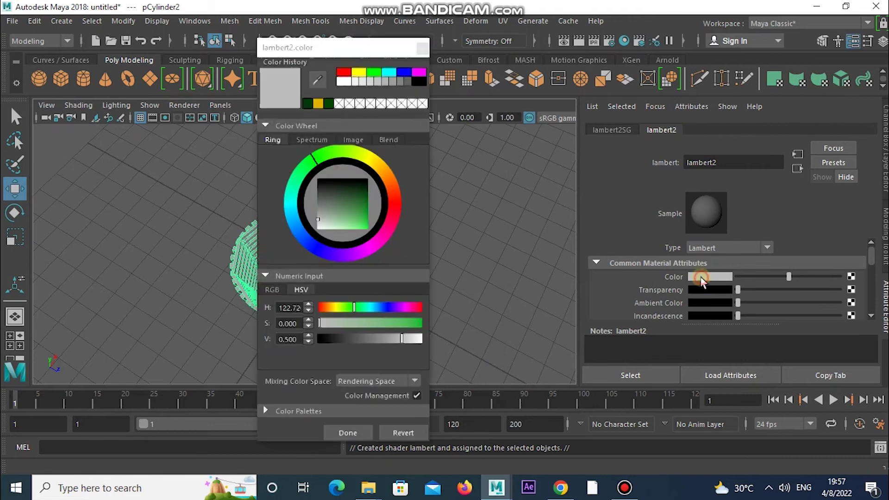
{"action": "left_click", "coordinate": [362, 189]}
{"action": "left_click", "coordinate": [366, 433]}
Step: Create a polygon cylinder below the basket and flatten it into a thin disc
{"action": "left_click", "coordinate": [388, 293]}
{"action": "mouse_move", "coordinate": [387, 293]}
{"action": "left_mouse_down", "text": "alt"}
{"action": "mouse_move", "coordinate": [374, 204]}
{"action": "mouse_move", "coordinate": [370, 287]}
{"action": "left_mouse_up", "text": "alt"}
{"action": "left_click", "coordinate": [84, 79]}
{"action": "mouse_move", "coordinate": [325, 246]}
{"action": "left_mouse_down"}
{"action": "mouse_move", "coordinate": [304, 323]}
{"action": "mouse_move", "coordinate": [346, 275]}
{"action": "mouse_move", "coordinate": [296, 269]}
{"action": "left_mouse_up"}
{"action": "key", "text": "r"}
{"action": "left_click_drag", "start_coordinate": [296, 269], "coordinate": [304, 298]}
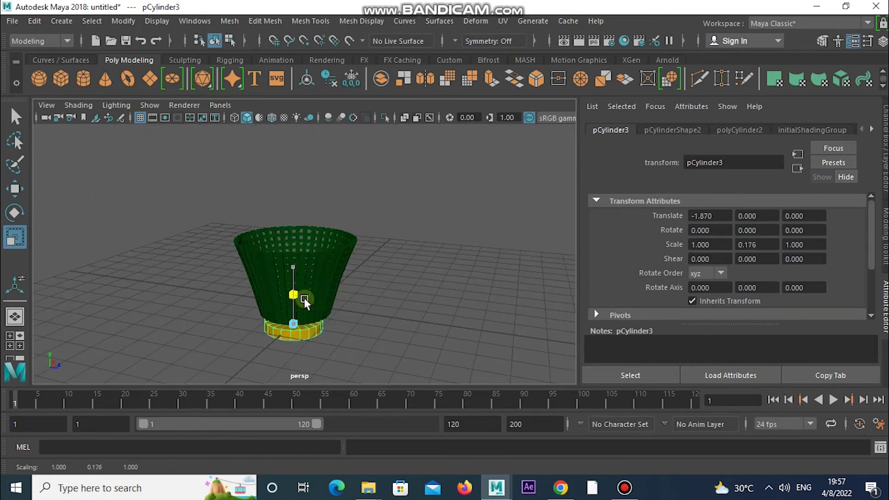
{"action": "mouse_move", "coordinate": [310, 332]}
{"action": "left_mouse_down", "text": "alt"}
{"action": "mouse_move", "coordinate": [315, 340]}
{"action": "mouse_move", "coordinate": [365, 242]}
{"action": "mouse_move", "coordinate": [348, 287]}
{"action": "left_mouse_up", "text": "alt"}
Step: Shift the base along X under the basket and enlarge it uniformly
{"action": "left_click", "coordinate": [397, 318]}
{"action": "left_click", "coordinate": [312, 345]}
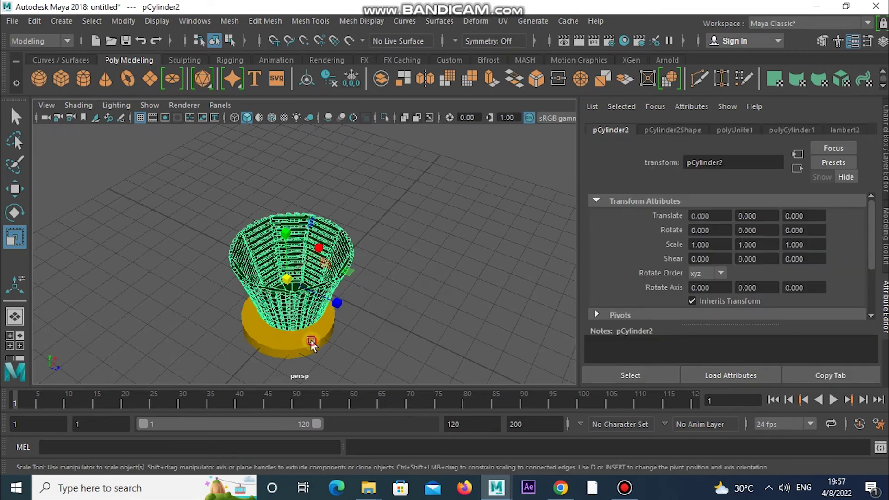
{"action": "key", "text": "w"}
{"action": "left_click_drag", "start_coordinate": [384, 312], "coordinate": [207, 290], "text": "alt"}
{"action": "mouse_move", "coordinate": [326, 323]}
{"action": "left_mouse_down"}
{"action": "mouse_move", "coordinate": [402, 341]}
{"action": "mouse_move", "coordinate": [365, 287]}
{"action": "left_mouse_up"}
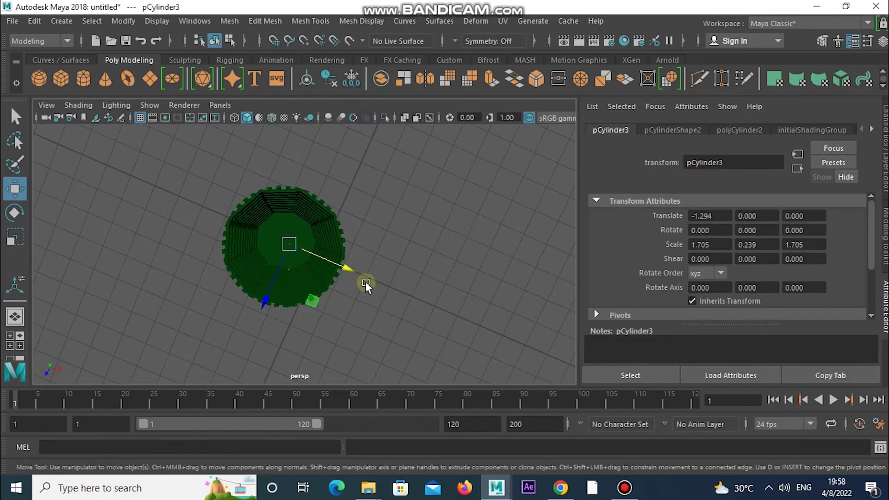
{"action": "key", "text": "r"}
{"action": "left_click_drag", "start_coordinate": [290, 245], "coordinate": [316, 246]}
Step: Nudge the base along Z so the 2.392 × 0.335 × 2.392 disc sits centred under the basket
{"action": "key", "text": "w"}
{"action": "mouse_move", "coordinate": [260, 300]}
{"action": "left_mouse_down"}
{"action": "mouse_move", "coordinate": [343, 285]}
{"action": "mouse_move", "coordinate": [377, 241]}
{"action": "left_mouse_up"}
{"action": "mouse_move", "coordinate": [284, 245]}
{"action": "left_mouse_down"}
{"action": "mouse_move", "coordinate": [380, 263]}
{"action": "mouse_move", "coordinate": [284, 256]}
{"action": "left_mouse_up"}
{"action": "mouse_move", "coordinate": [391, 254]}
{"action": "left_mouse_down", "text": "alt"}
{"action": "mouse_move", "coordinate": [289, 285]}
{"action": "mouse_move", "coordinate": [236, 279]}
{"action": "left_mouse_up", "text": "alt"}
{"action": "left_click", "coordinate": [412, 256]}
{"action": "left_click_drag", "start_coordinate": [412, 256], "coordinate": [286, 293], "text": "alt"}
Step: Set the base's lambert1 colour to bright yellow (H 48.649, S 1, V 0.722)
{"action": "left_click", "coordinate": [286, 293]}
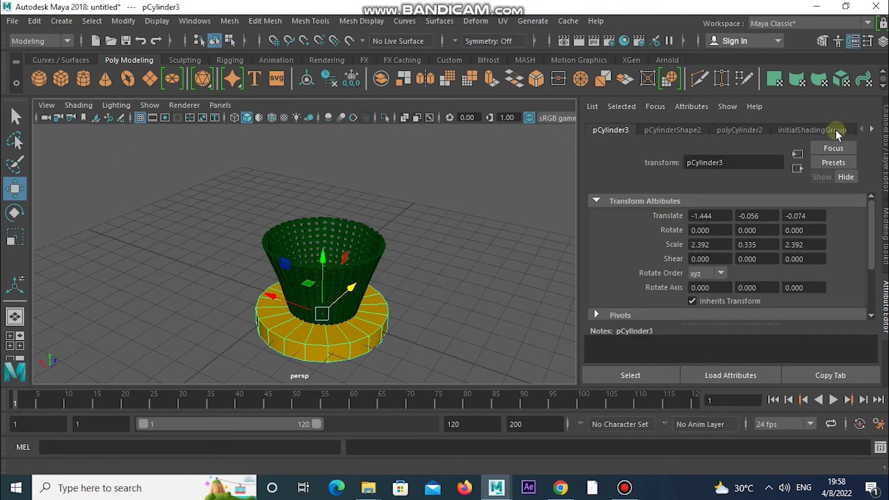
{"action": "left_click", "coordinate": [848, 130]}
{"action": "left_click", "coordinate": [729, 277]}
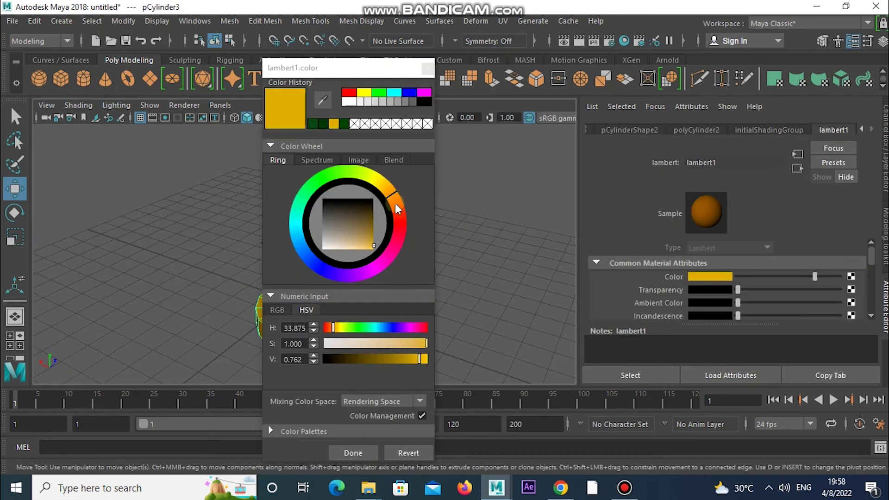
{"action": "mouse_move", "coordinate": [332, 328]}
{"action": "left_mouse_down"}
{"action": "mouse_move", "coordinate": [401, 327]}
{"action": "mouse_move", "coordinate": [372, 328]}
{"action": "left_mouse_up"}
{"action": "mouse_move", "coordinate": [419, 359]}
{"action": "left_mouse_down"}
{"action": "mouse_move", "coordinate": [372, 360]}
{"action": "mouse_move", "coordinate": [455, 359]}
{"action": "left_mouse_up"}
{"action": "left_click_drag", "start_coordinate": [373, 328], "coordinate": [338, 327]}
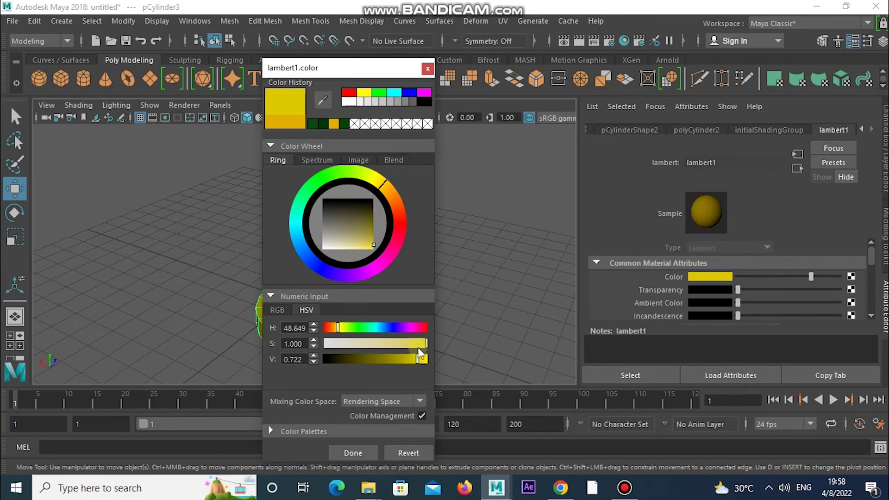
{"action": "left_click", "coordinate": [353, 452]}
Step: Orbit around the finished green basket on its yellow base to inspect it
{"action": "left_click", "coordinate": [429, 293]}
{"action": "mouse_move", "coordinate": [429, 292]}
{"action": "left_mouse_down", "text": "alt"}
{"action": "mouse_move", "coordinate": [346, 287]}
{"action": "mouse_move", "coordinate": [339, 223]}
{"action": "left_mouse_up", "text": "alt"}
{"action": "key", "text": "ctrl+a"}
{"action": "mouse_move", "coordinate": [513, 213]}
{"action": "left_mouse_down", "text": "alt"}
{"action": "mouse_move", "coordinate": [476, 282]}
{"action": "mouse_move", "coordinate": [438, 251]}
{"action": "left_mouse_up", "text": "alt"}
{"action": "left_click", "coordinate": [625, 488]}
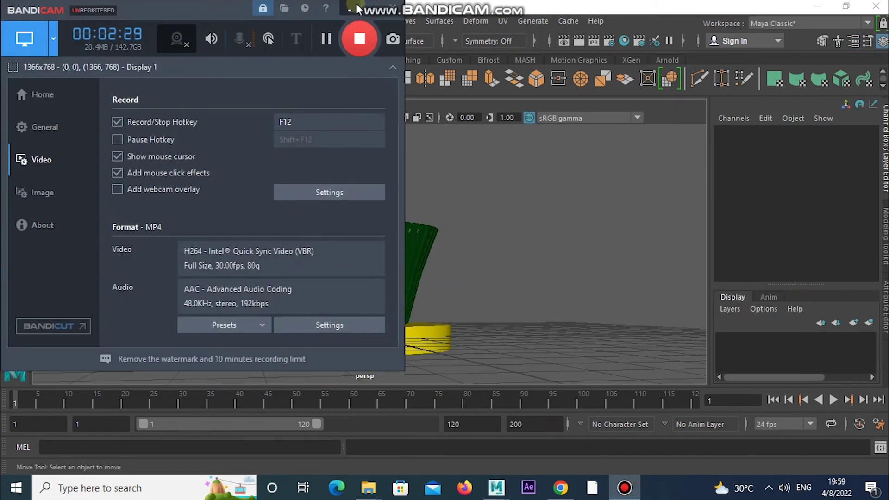